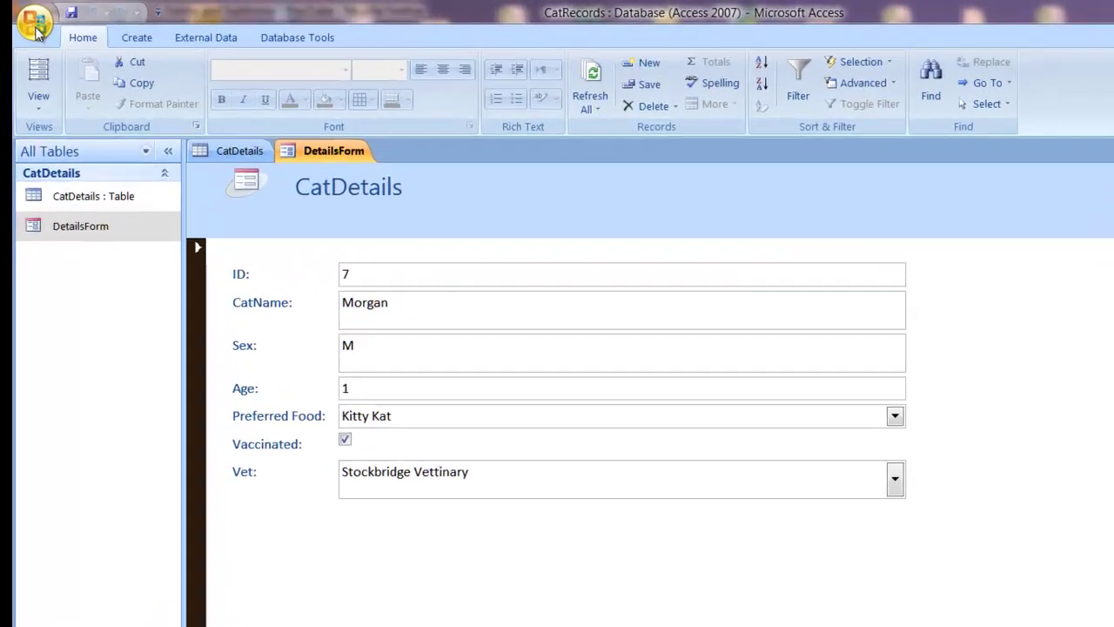
# Step: Glance at the Office menu, then view the CatDetails table datasheet
pyautogui.click(35, 26)
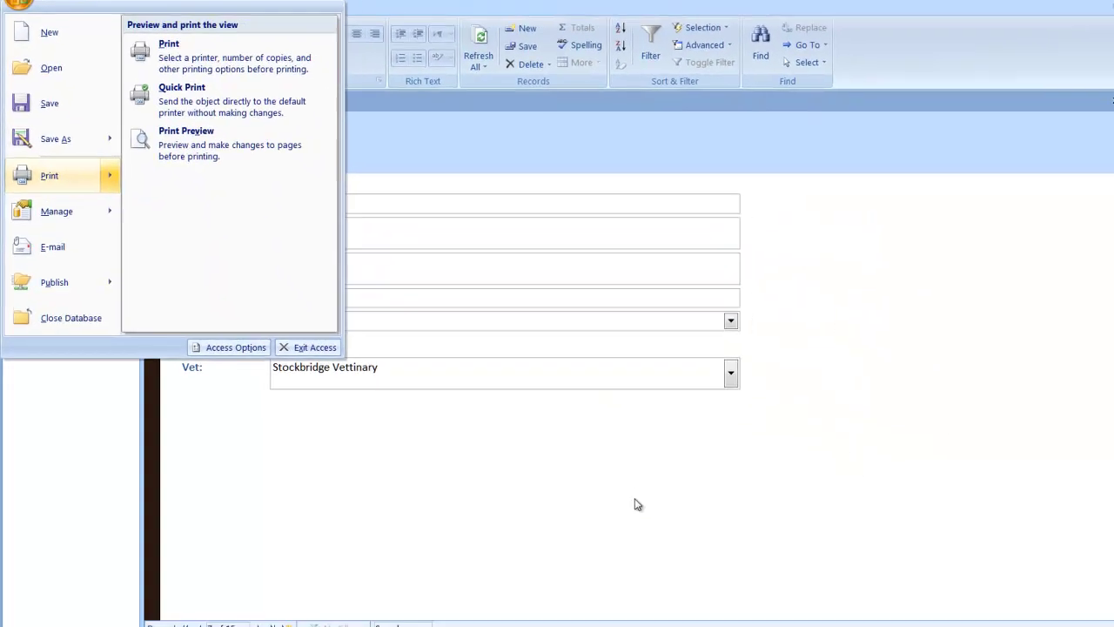
pyautogui.click(270, 517)
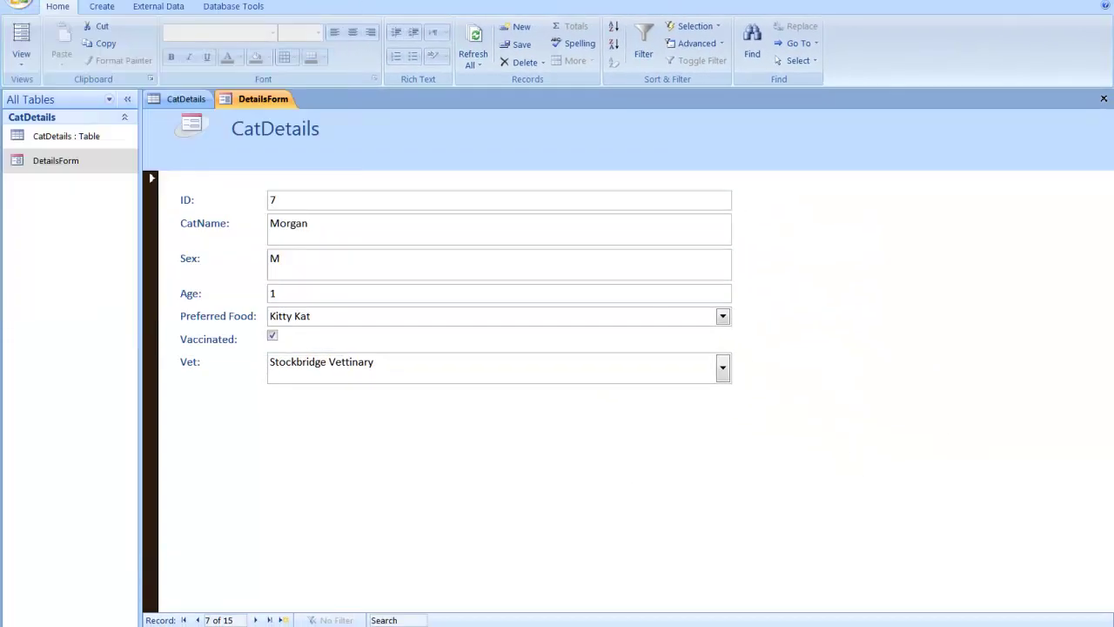
pyautogui.click(185, 98)
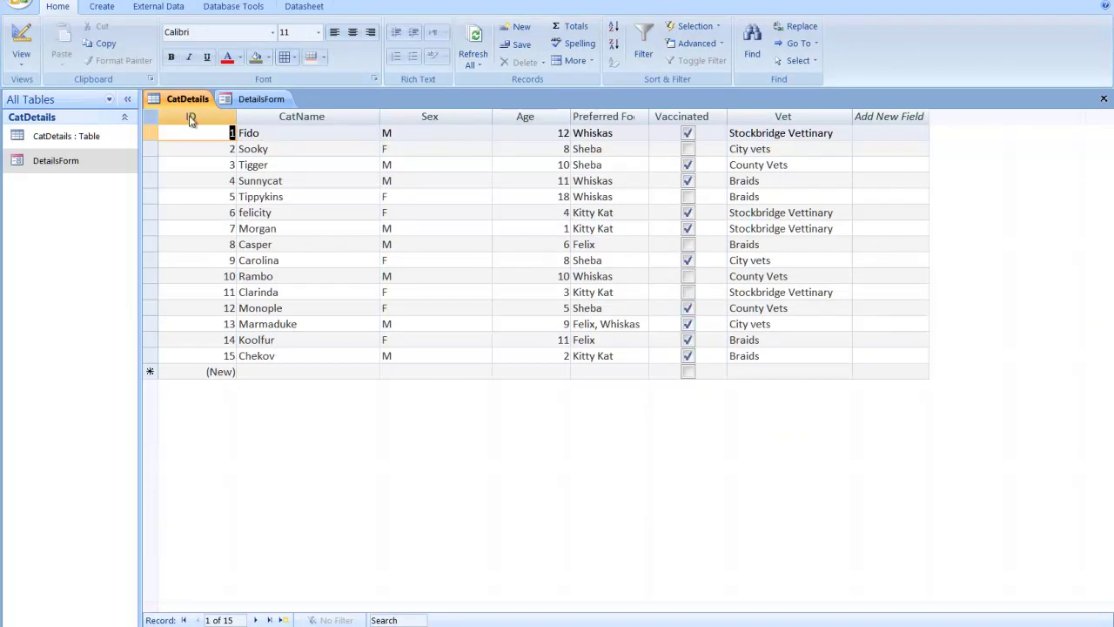
# Step: Return to the DetailsForm and go to the first record, Fido, selecting its ID field
pyautogui.click(252, 99)
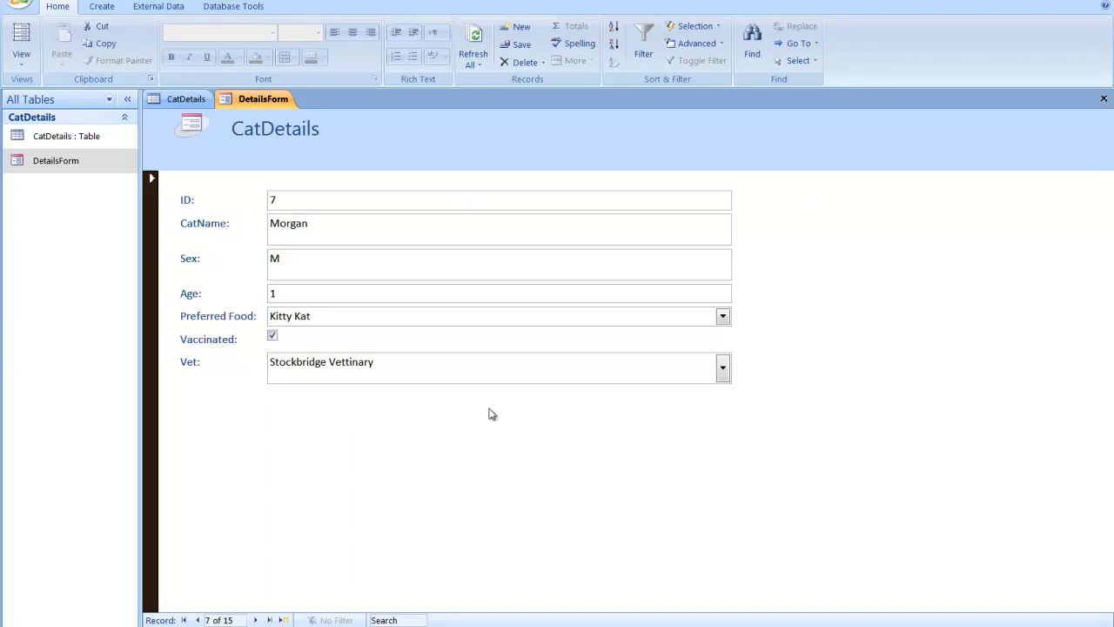
pyautogui.click(183, 619)
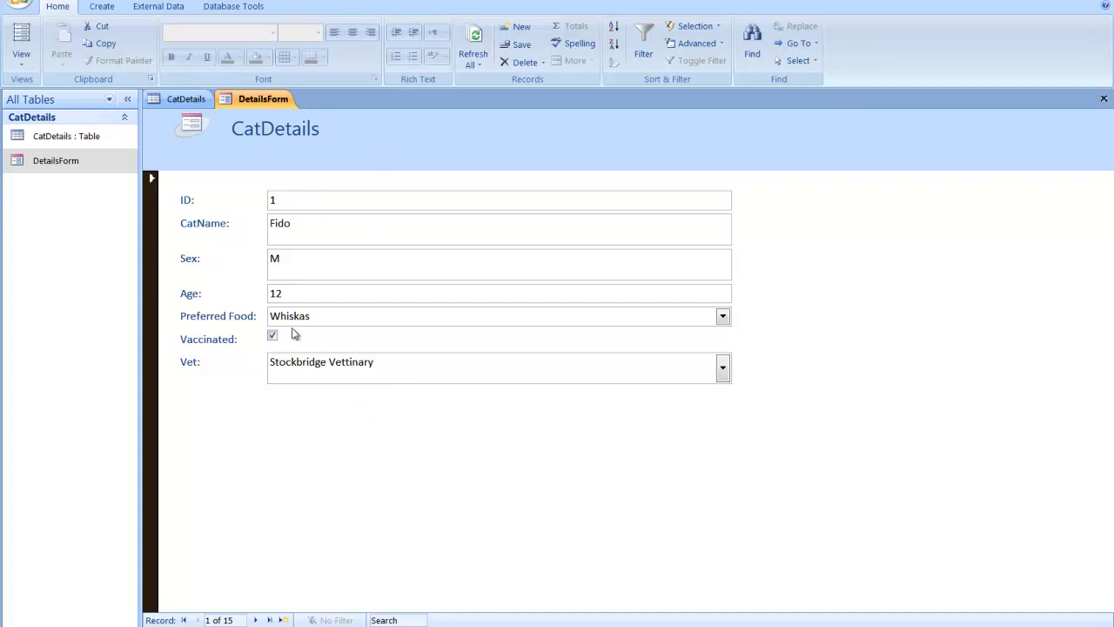
pyautogui.click(193, 125)
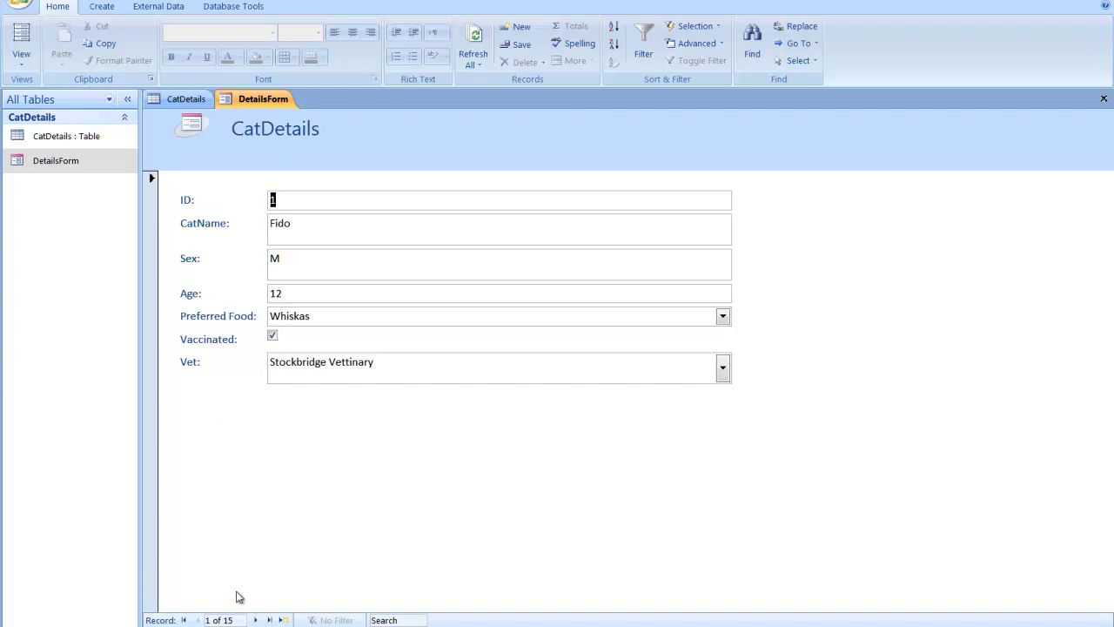
pyautogui.click(218, 619)
pyautogui.press('Return')
pyautogui.click(19, 3)
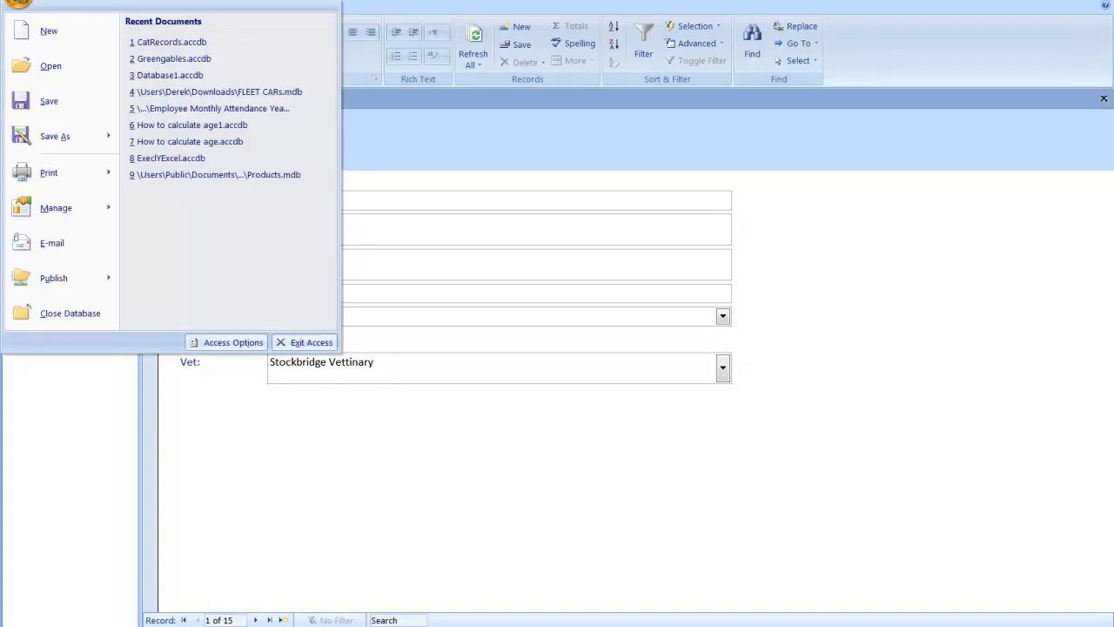
pyautogui.moveTo(49, 173)
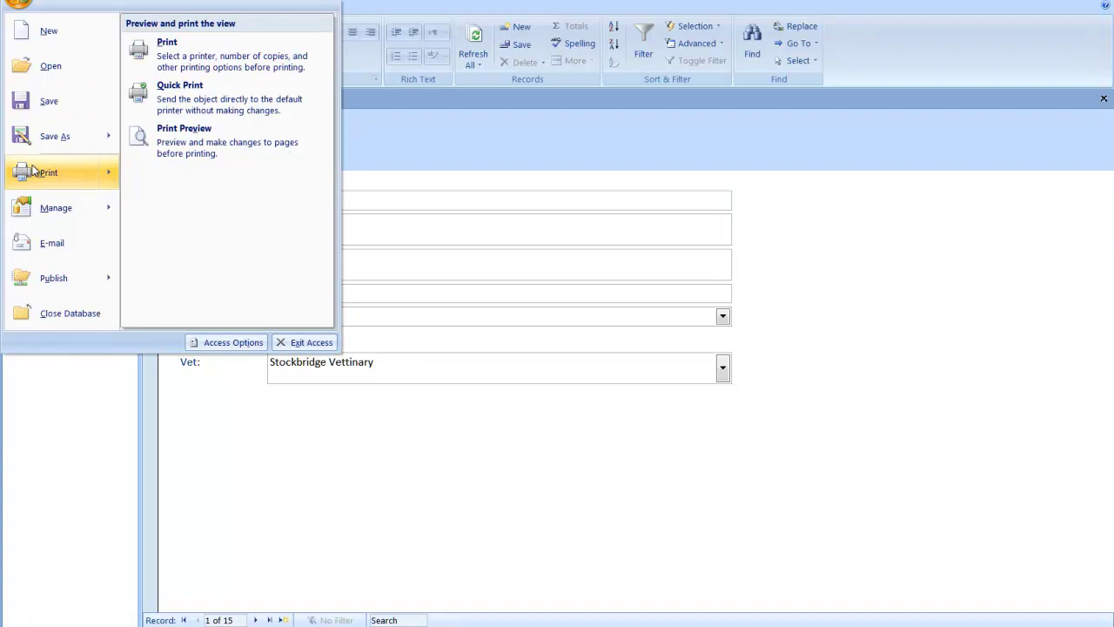
pyautogui.click(202, 56)
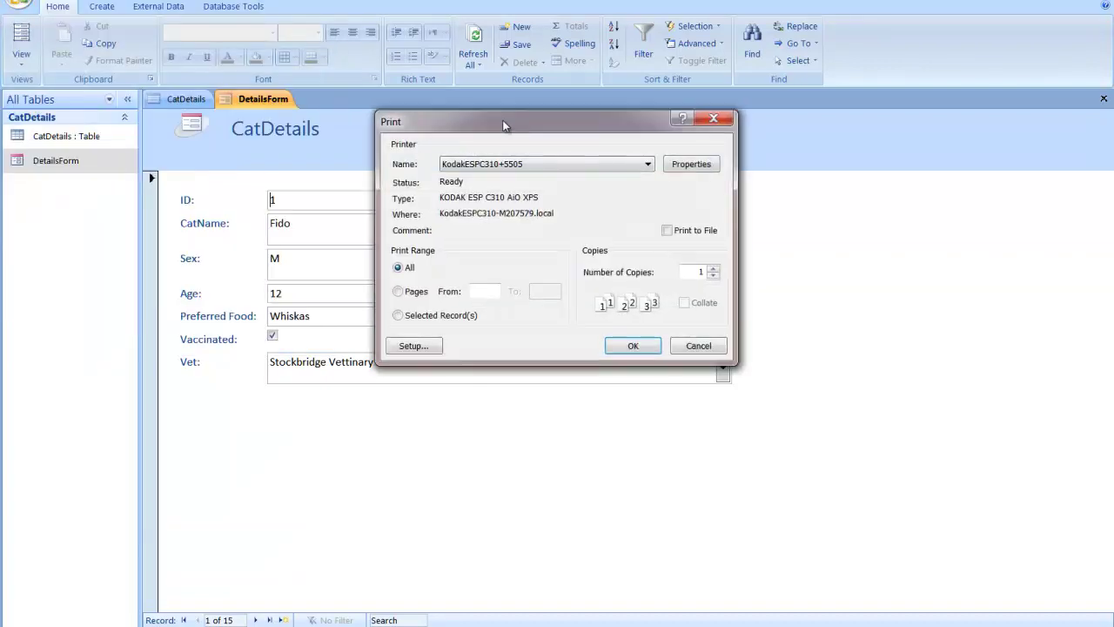
pyautogui.moveTo(512, 118); pyautogui.dragTo(628, 130)
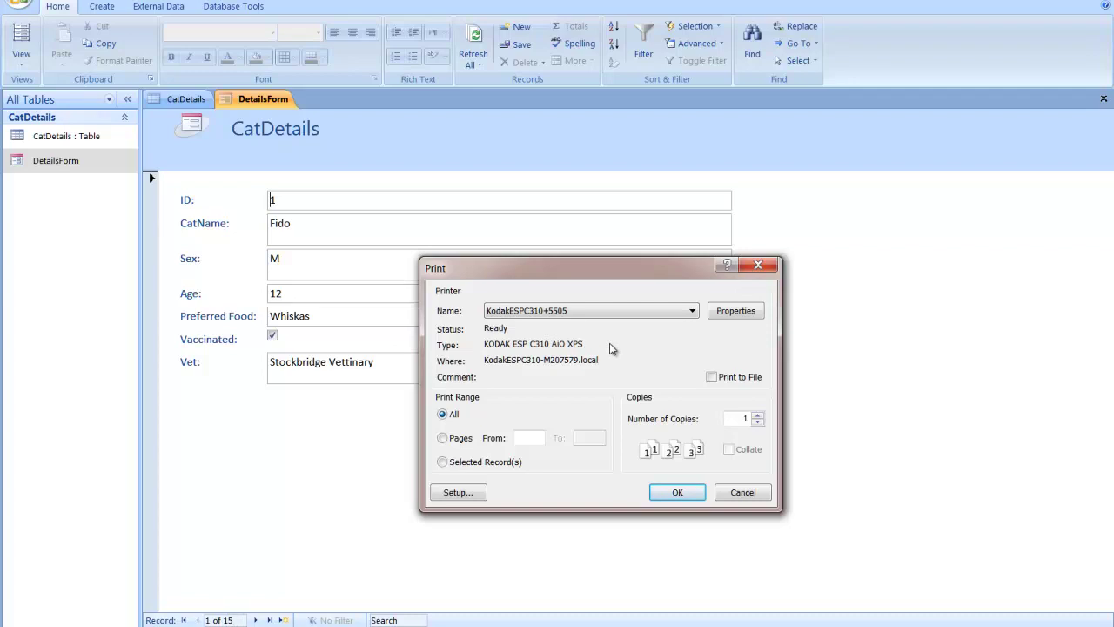
pyautogui.click(744, 492)
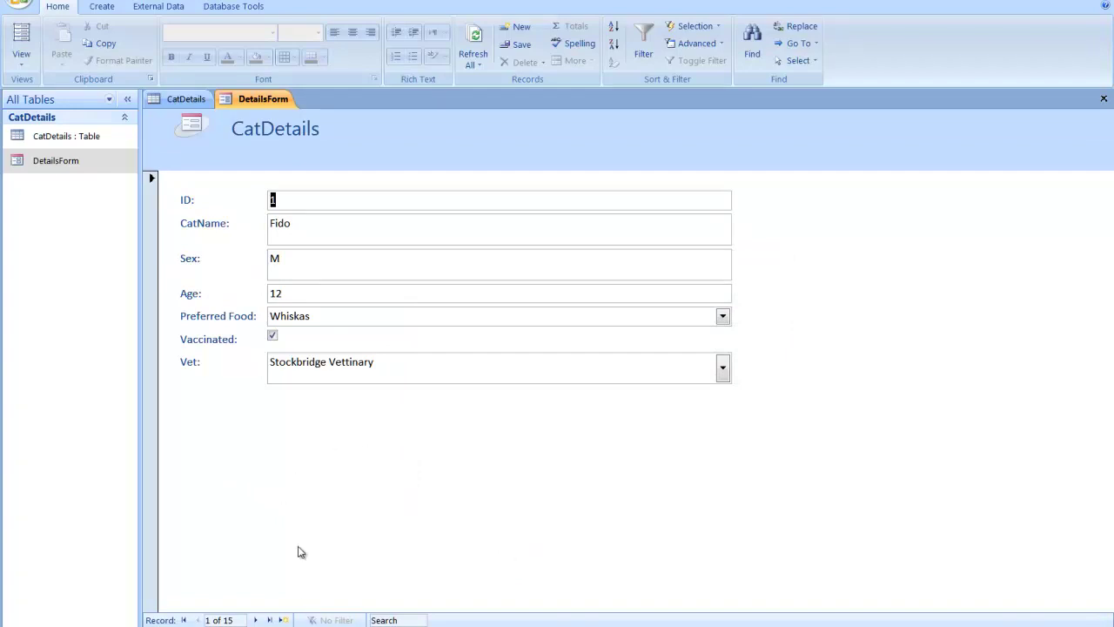
pyautogui.click(19, 1)
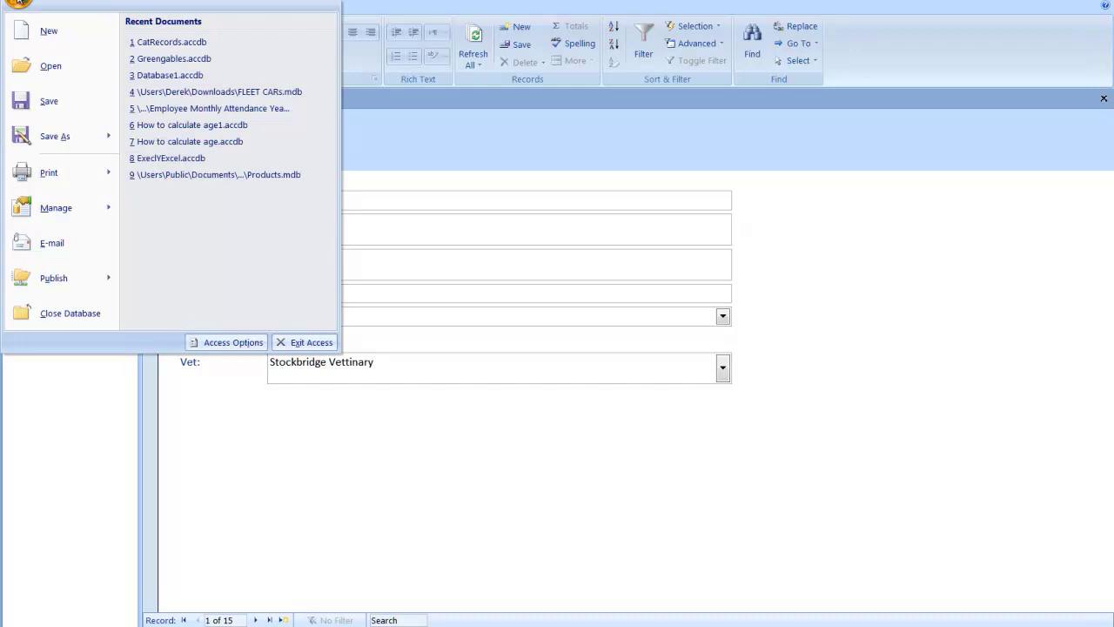
pyautogui.moveTo(49, 172)
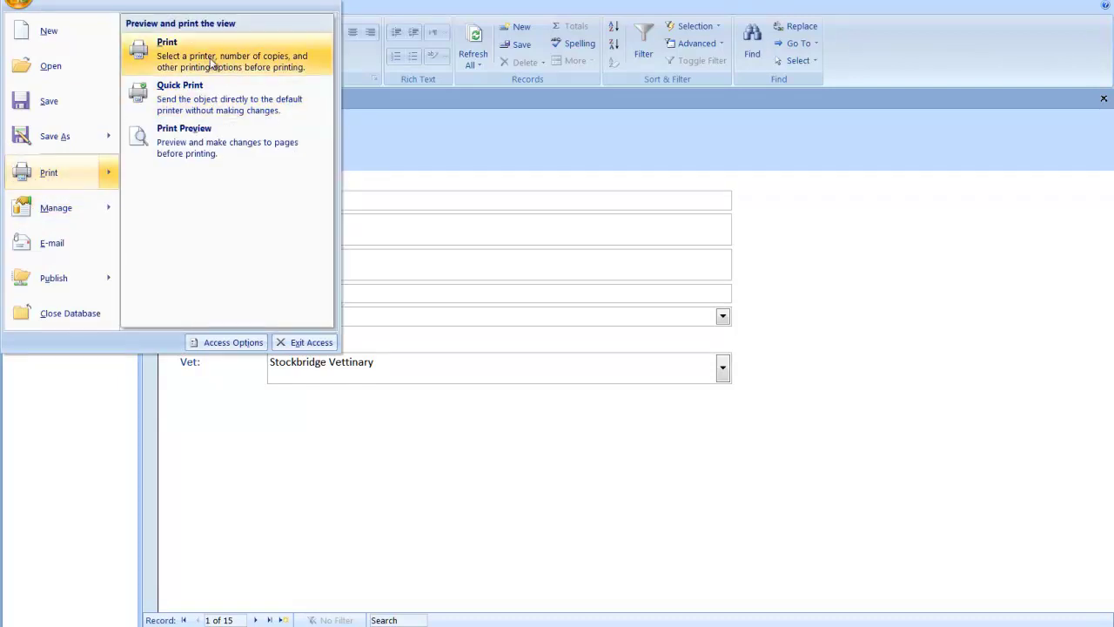
pyautogui.click(205, 58)
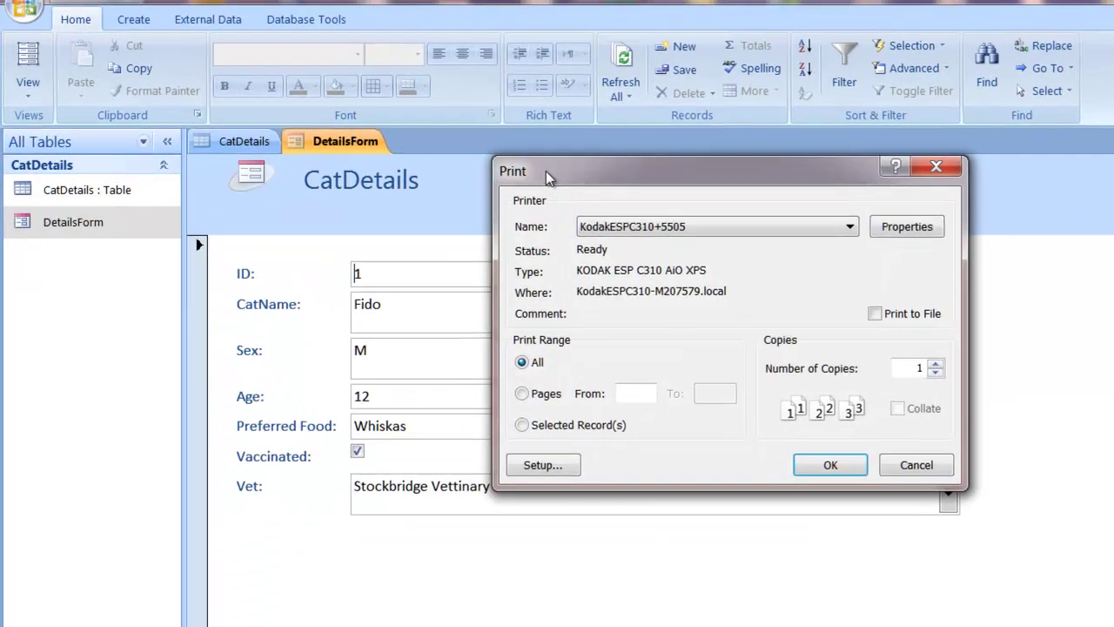
pyautogui.moveTo(546, 171); pyautogui.dragTo(373, 160)
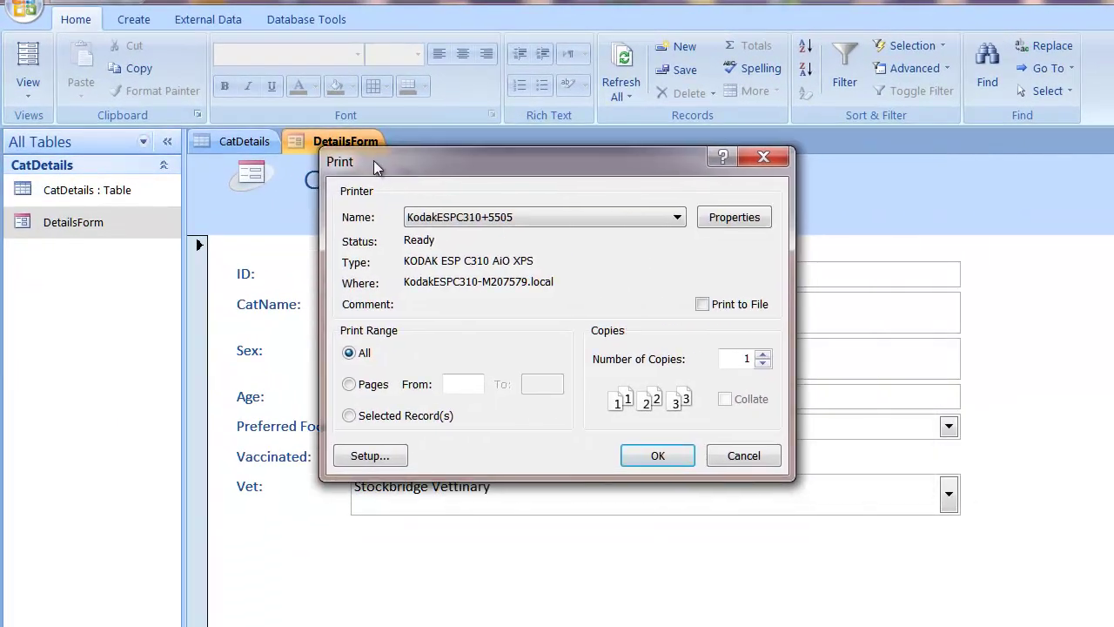
pyautogui.click(347, 383)
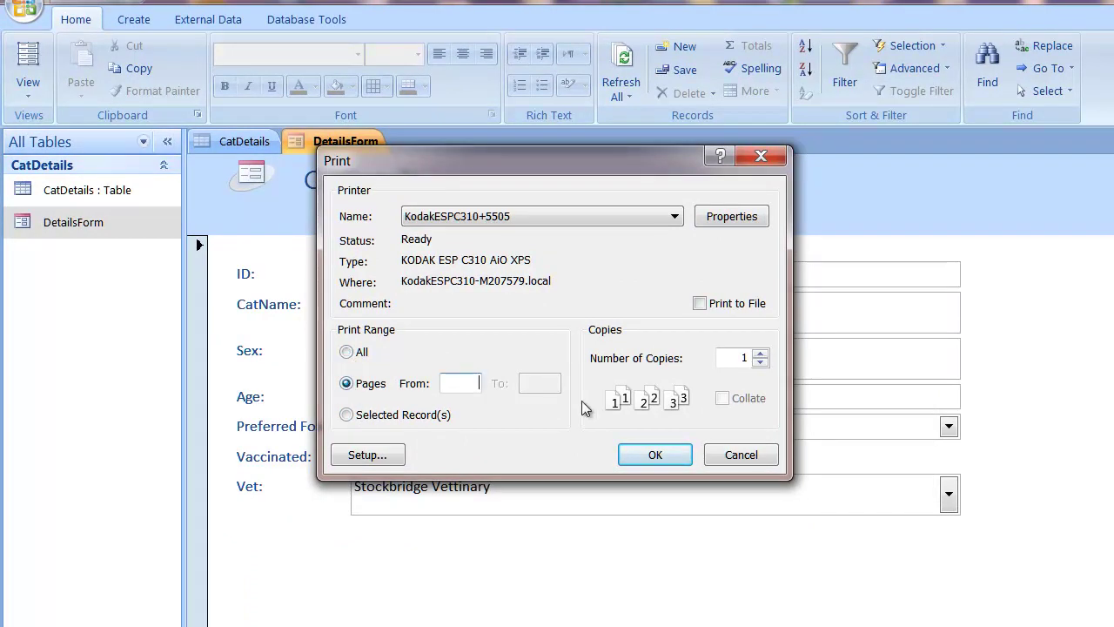
pyautogui.write('1')
pyautogui.click(554, 383)
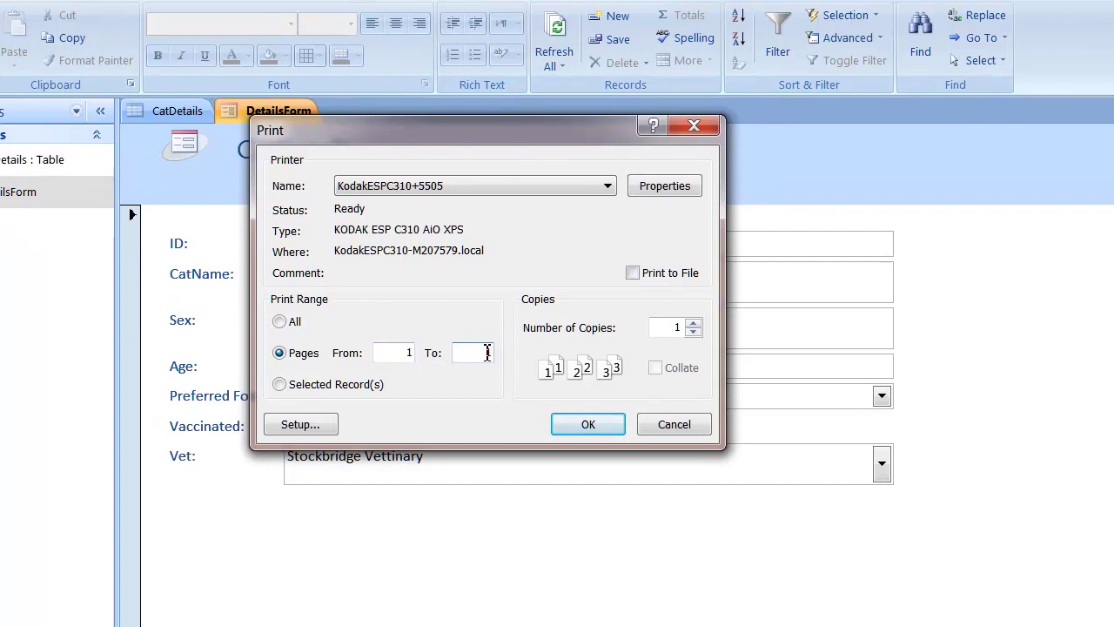
pyautogui.write('1')
pyautogui.moveTo(316, 56); pyautogui.dragTo(606, 161)
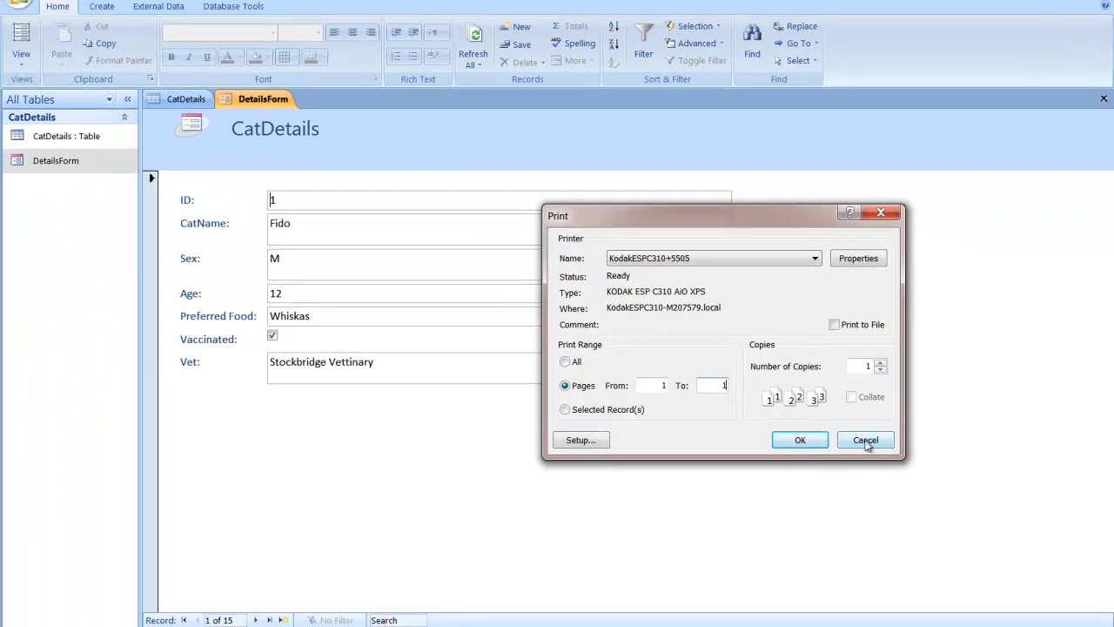
pyautogui.click(866, 440)
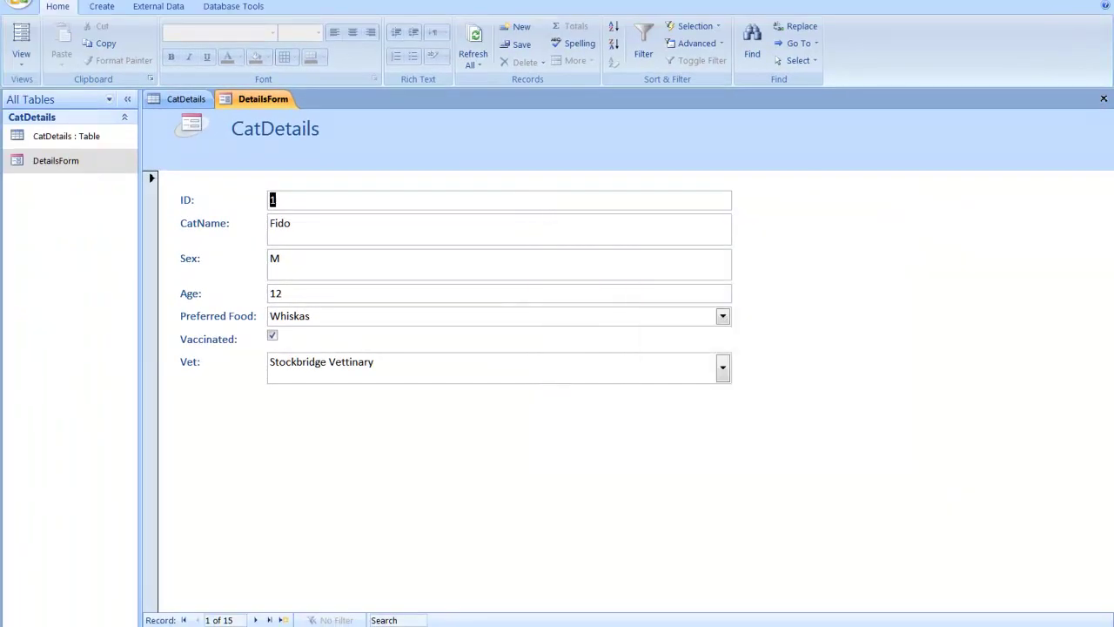
# Step: Step forward to Casper's record (8 of 15) and bring up the Print dialog
pyautogui.click(255, 619)
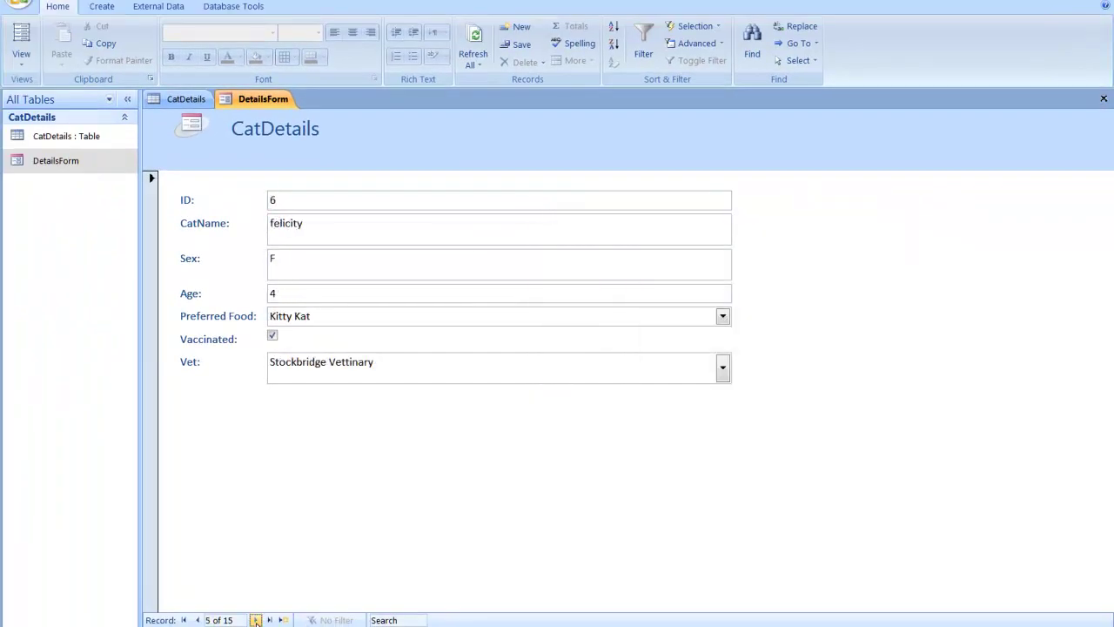
pyautogui.click(256, 620)
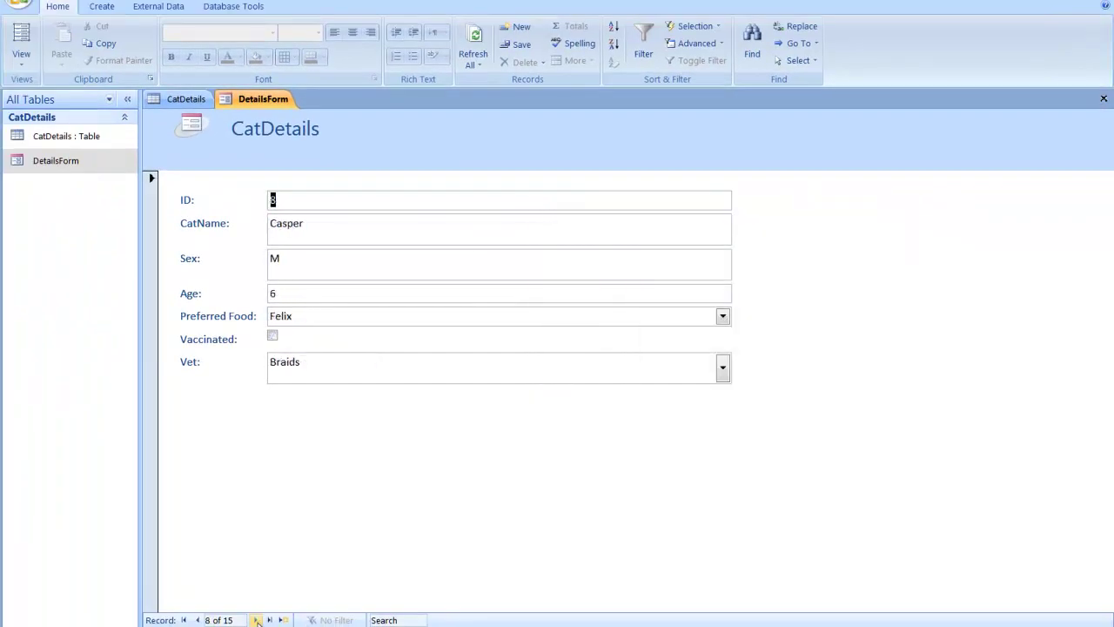
pyautogui.click(19, 5)
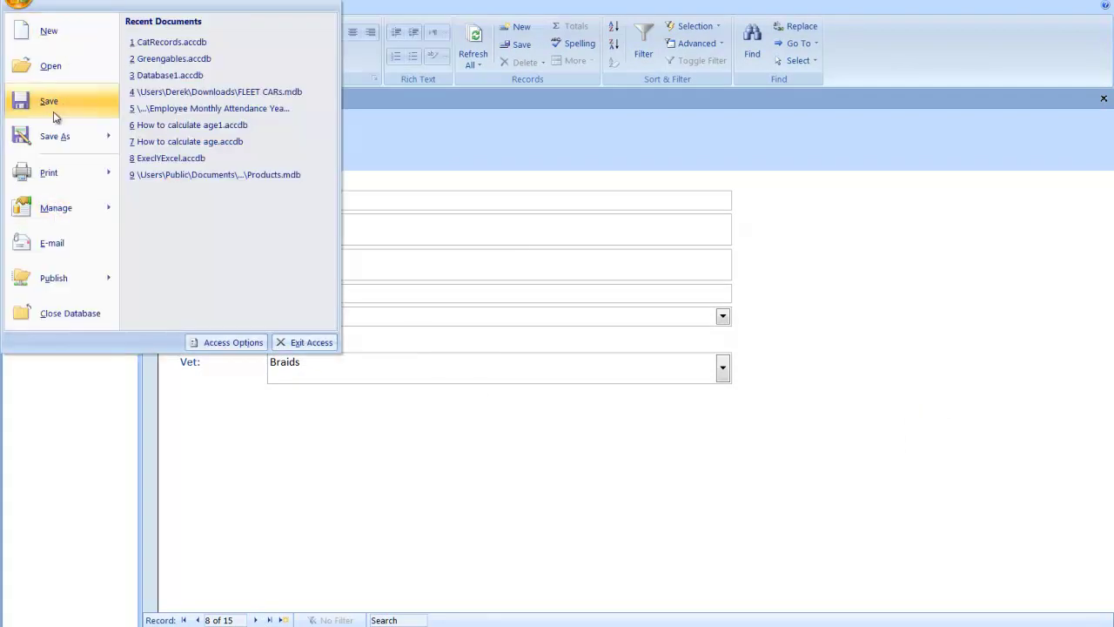
pyautogui.moveTo(48, 172)
pyautogui.click(166, 50)
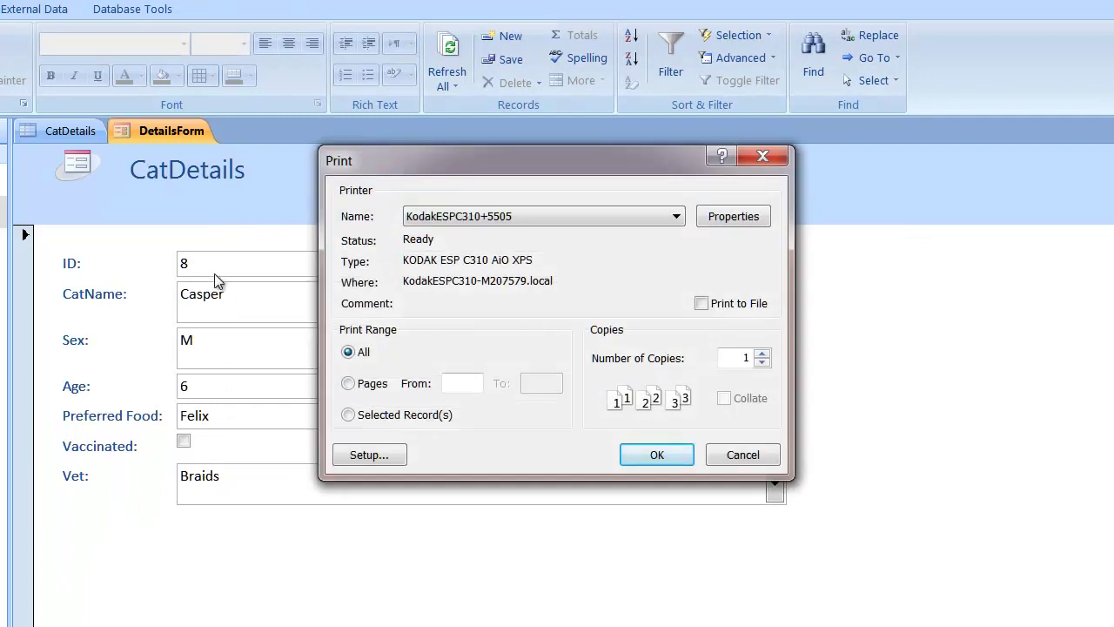
# Step: Set the print range to Pages, trying From 1 and To 5
pyautogui.click(349, 384)
pyautogui.click(477, 383)
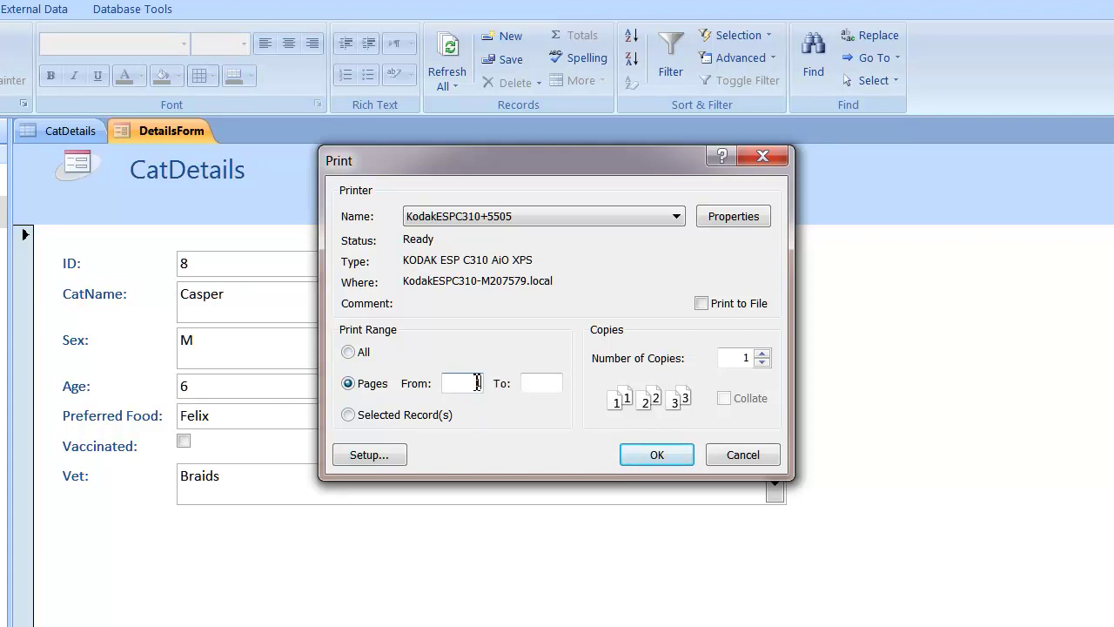
pyautogui.write('1')
pyautogui.press('Tab')
pyautogui.doubleClick(472, 384)
pyautogui.press('Tab')
pyautogui.doubleClick(477, 383)
pyautogui.doubleClick(544, 383)
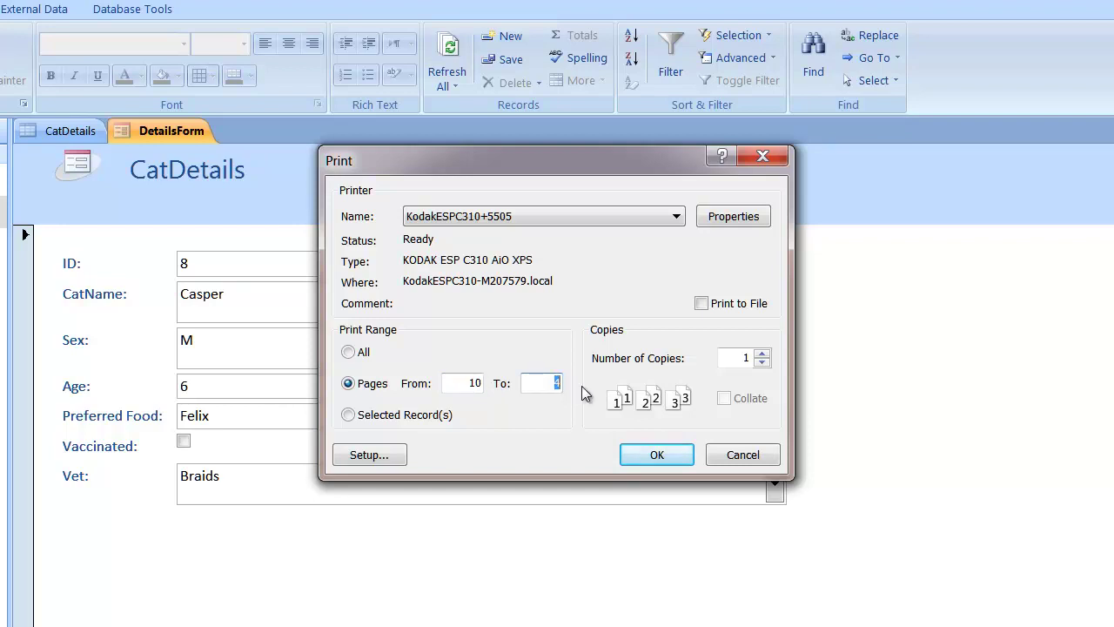
pyautogui.write('5')
# Step: Change the page range to 1 to 1, then cancel without printing
pyautogui.doubleClick(459, 383)
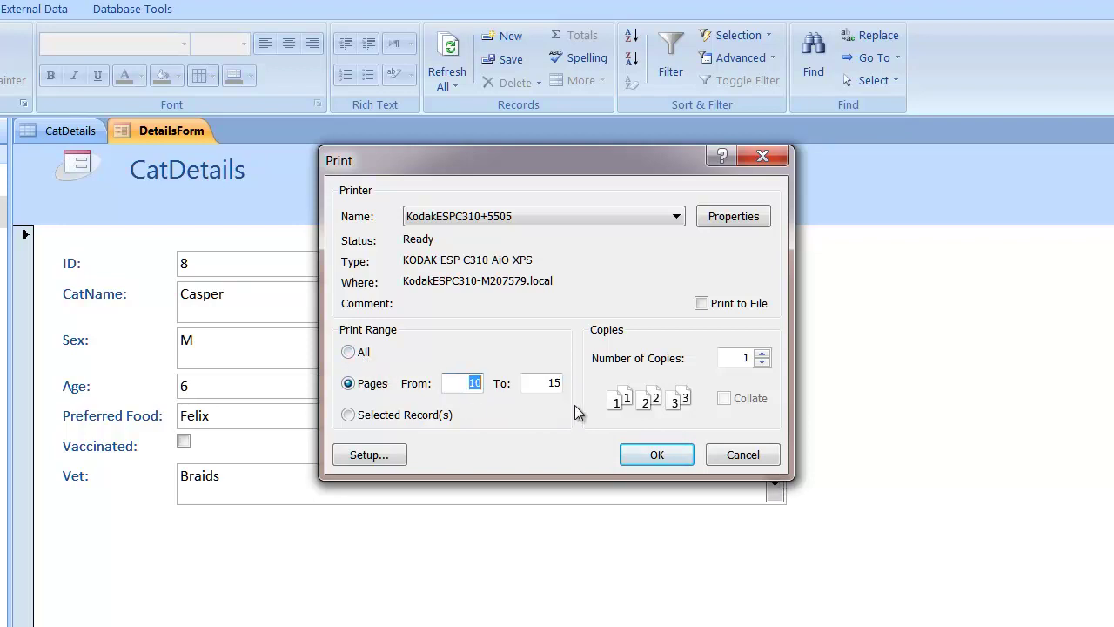
pyautogui.write('1')
pyautogui.press('Tab')
pyautogui.write('1')
pyautogui.press('Tab')
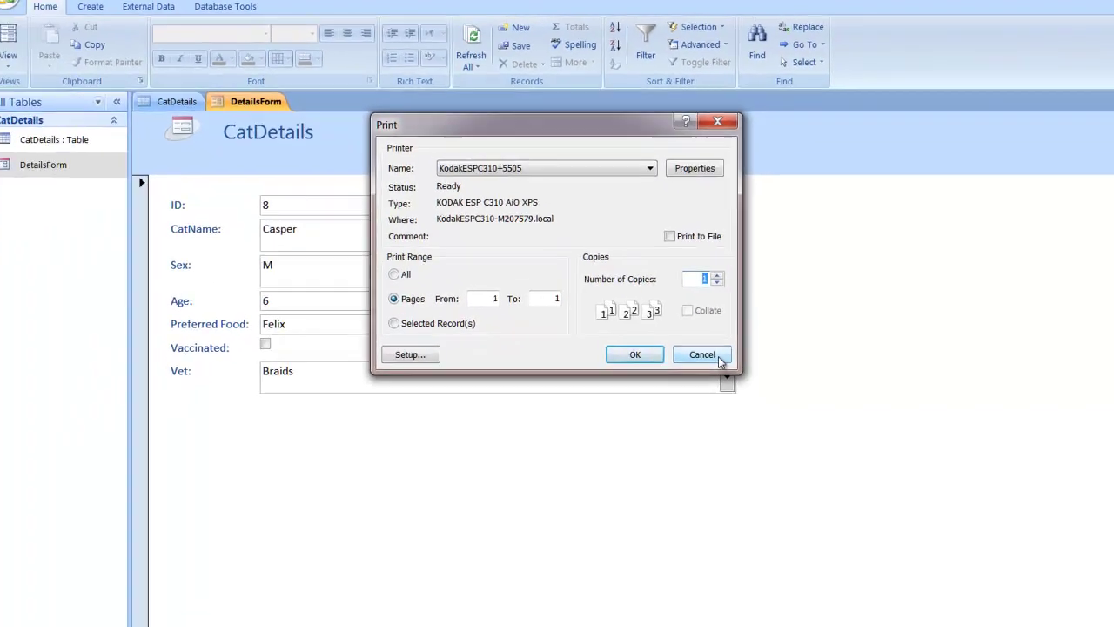
pyautogui.click(719, 352)
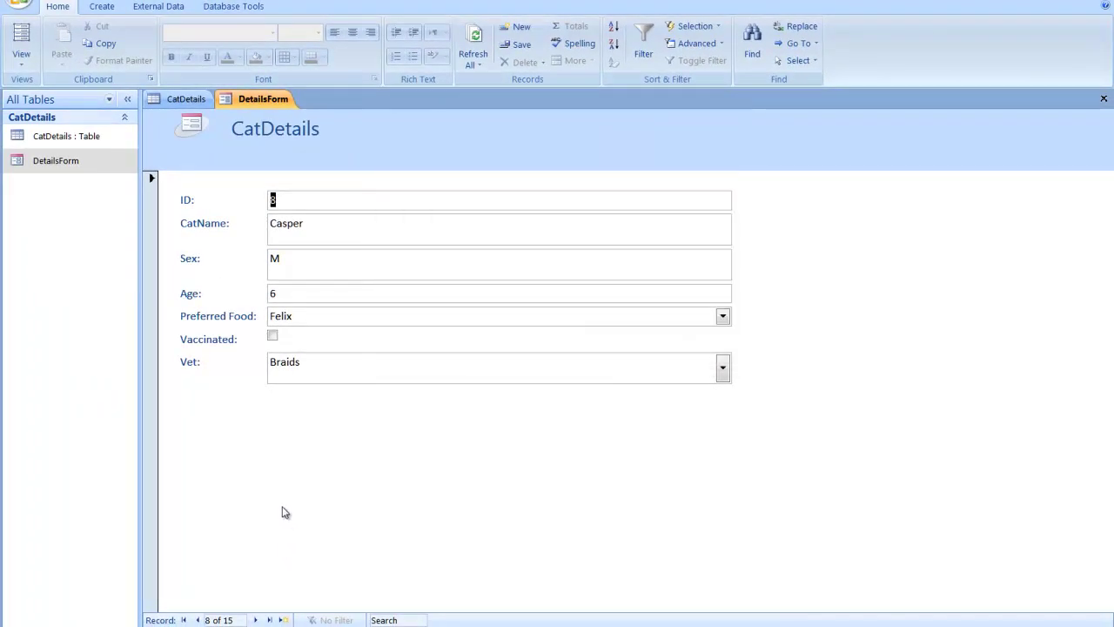
# Step: Confirm record 8 in the record number box and dismiss the Office menu
pyautogui.click(208, 619)
pyautogui.press('Return')
pyautogui.click(21, 5)
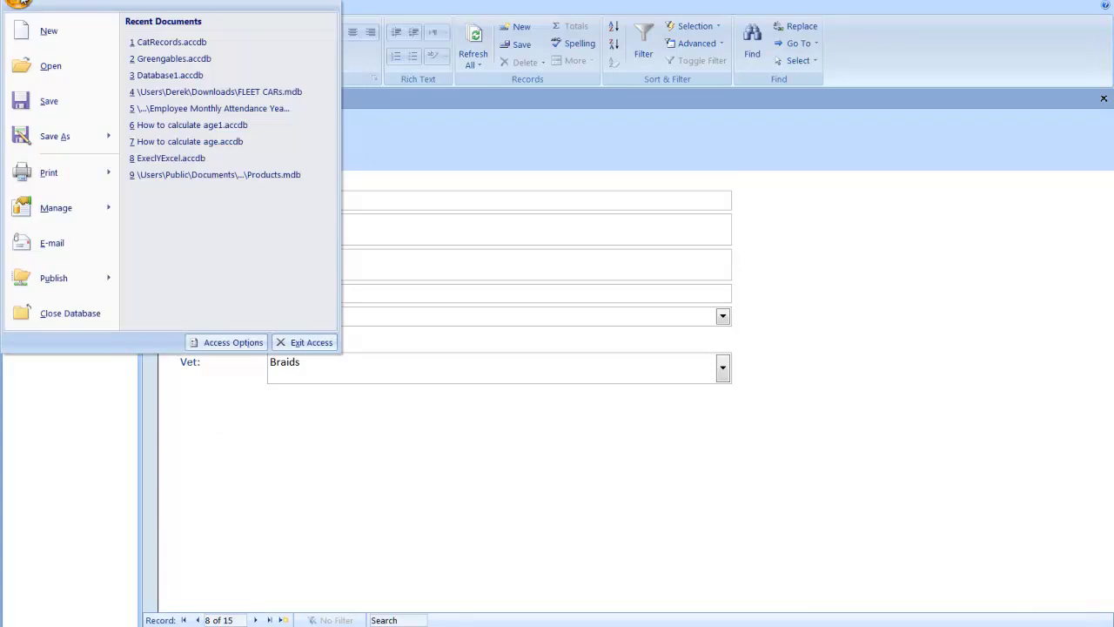
pyautogui.click(429, 531)
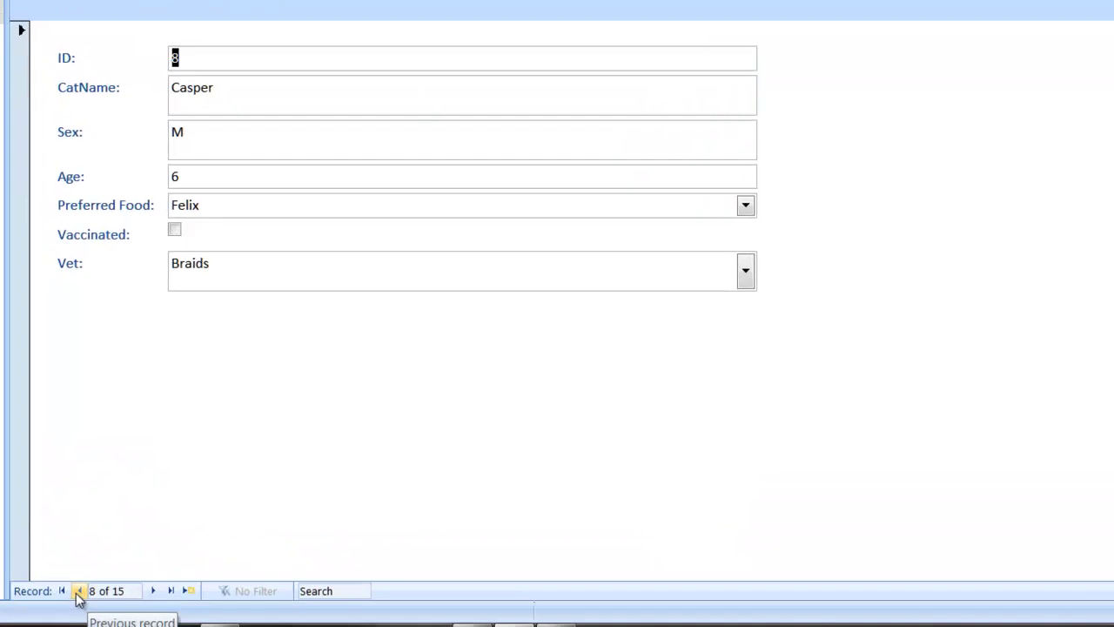
# Step: Step back to Sunnycat's record, 4 of 15, and open the Office menu
pyautogui.click(198, 620)
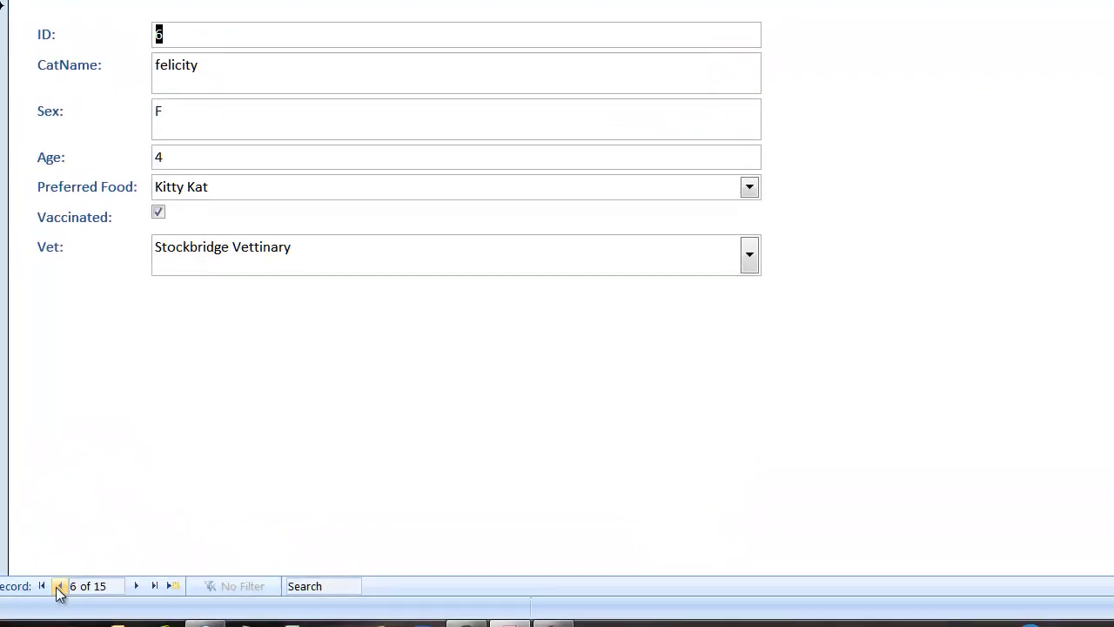
pyautogui.click(59, 586)
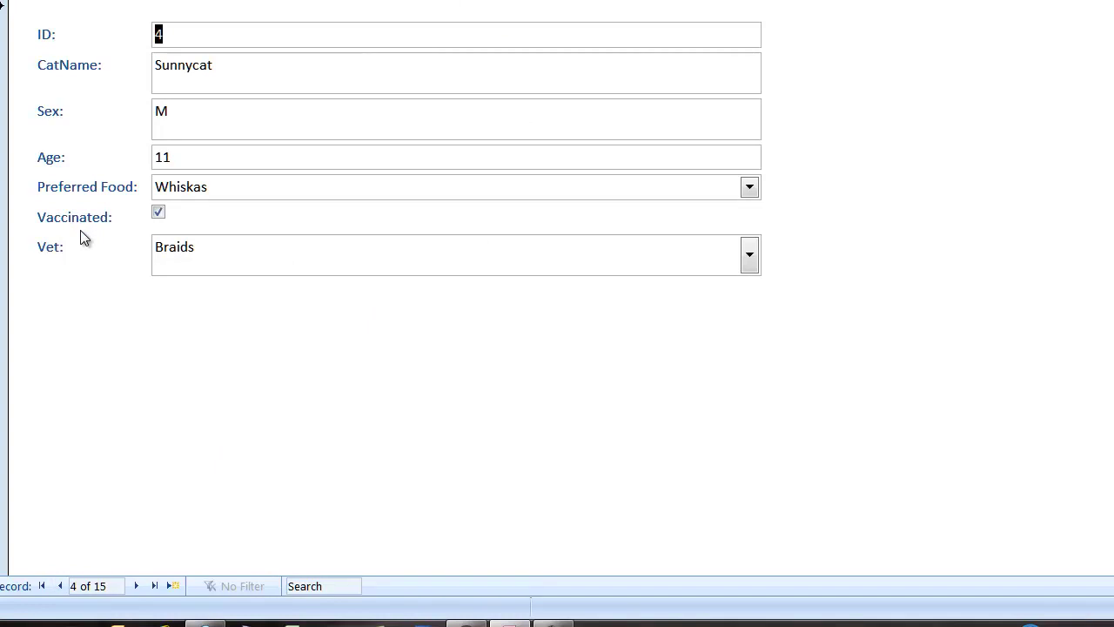
pyautogui.hotkey('alt', 'f')
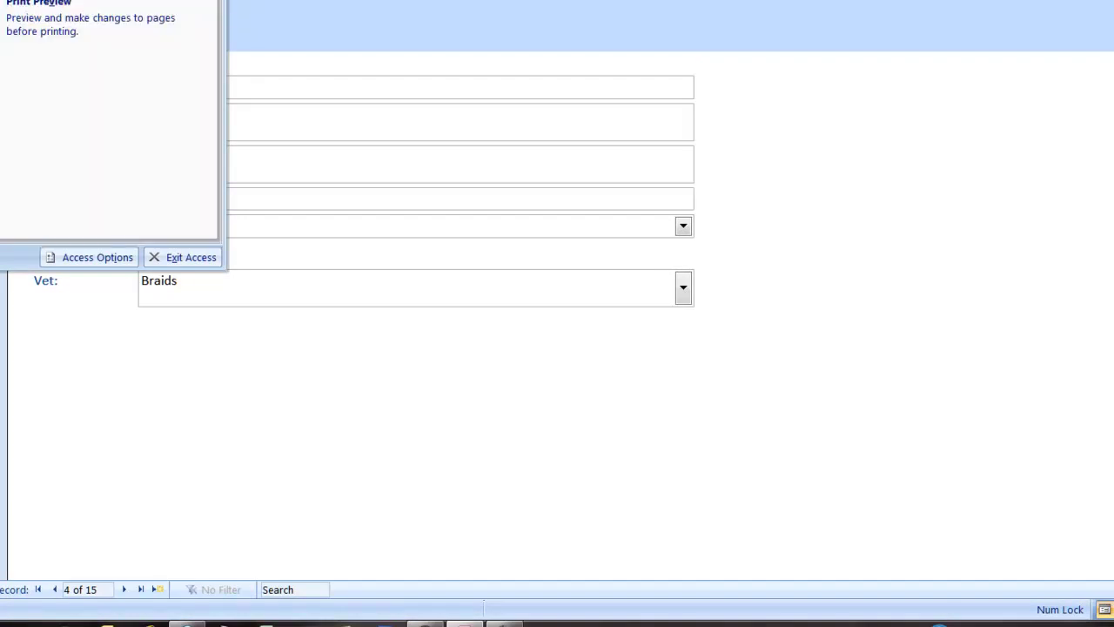
# Step: Open Print and set the Print Range to Selected Record(s) for Sunnycat
pyautogui.press('p')
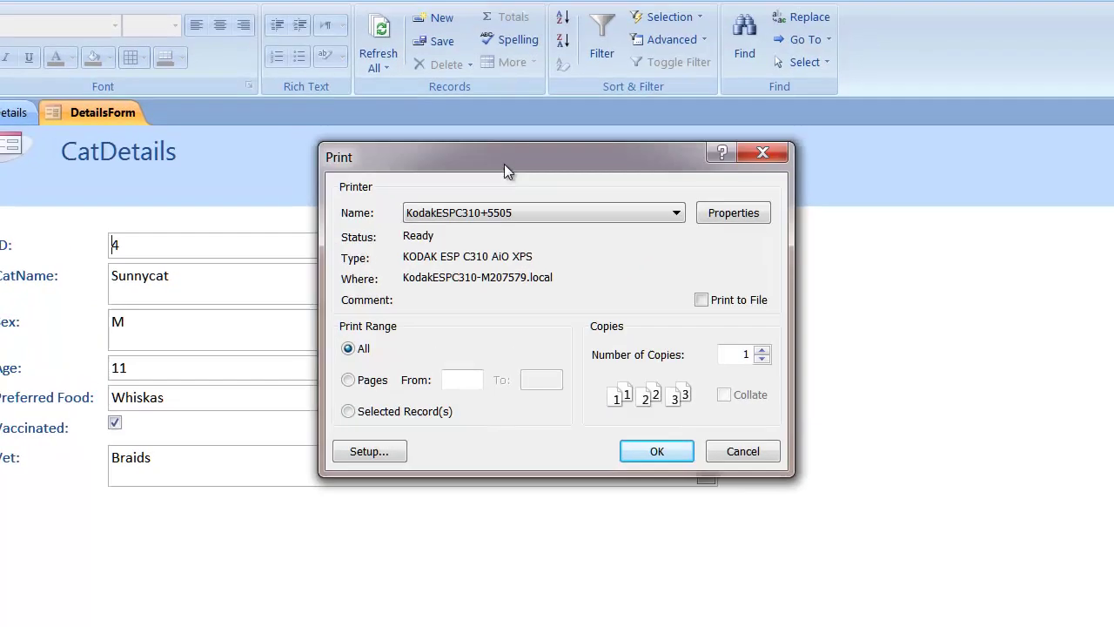
pyautogui.click(349, 415)
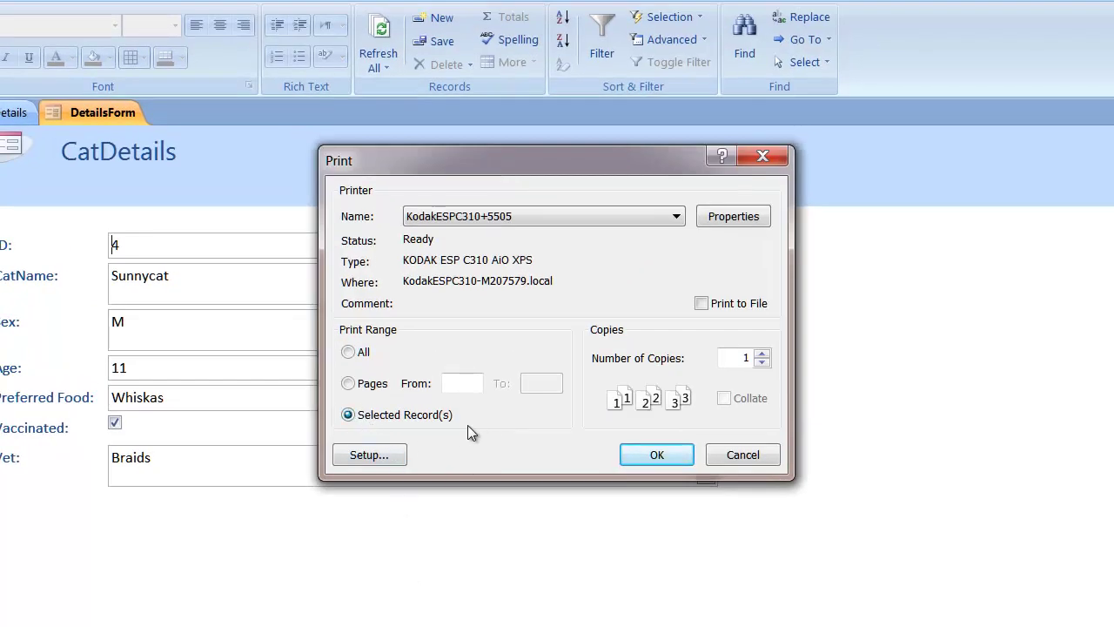